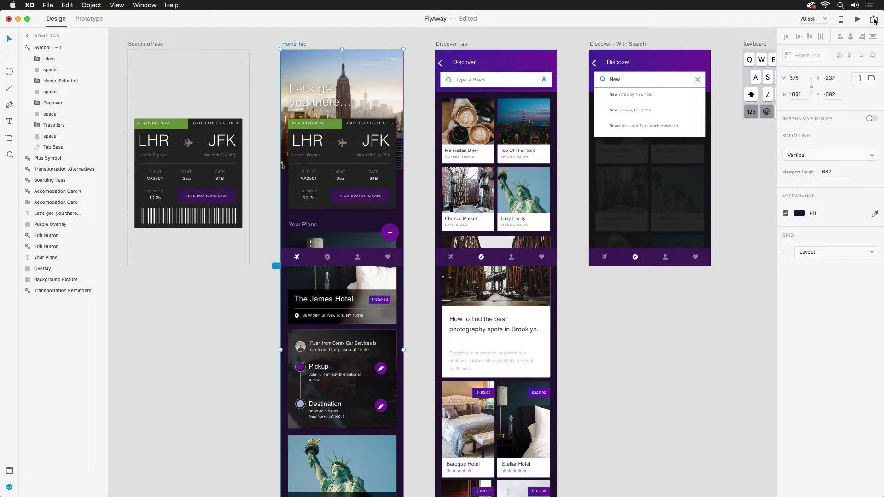
# - Publish the Fly Away design as a public prototype from the Share menu
pyautogui.click(874, 20)
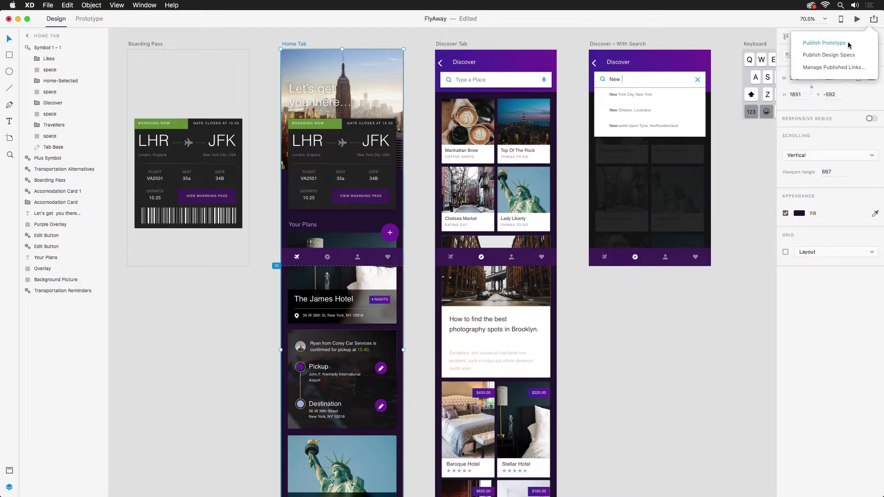
pyautogui.click(849, 45)
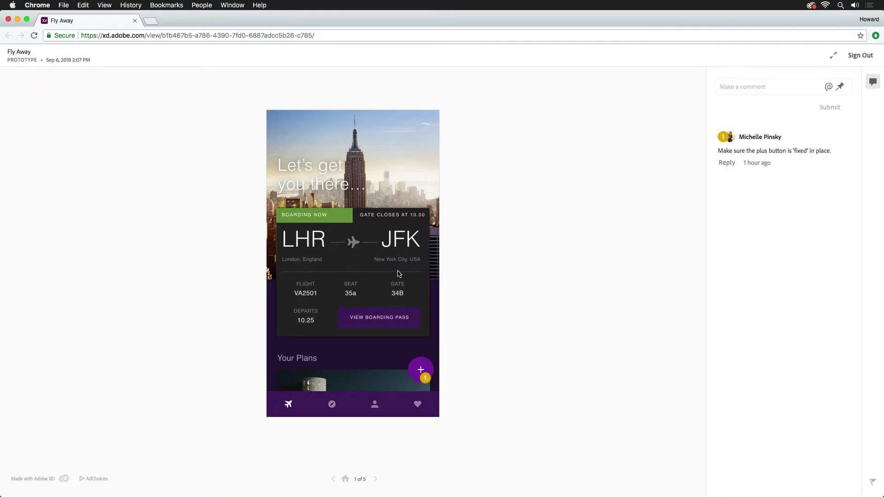
# - Scroll through the Home Tab prototype in Chrome, then switch back to Adobe XD
pyautogui.scroll(-10, 399, 274)
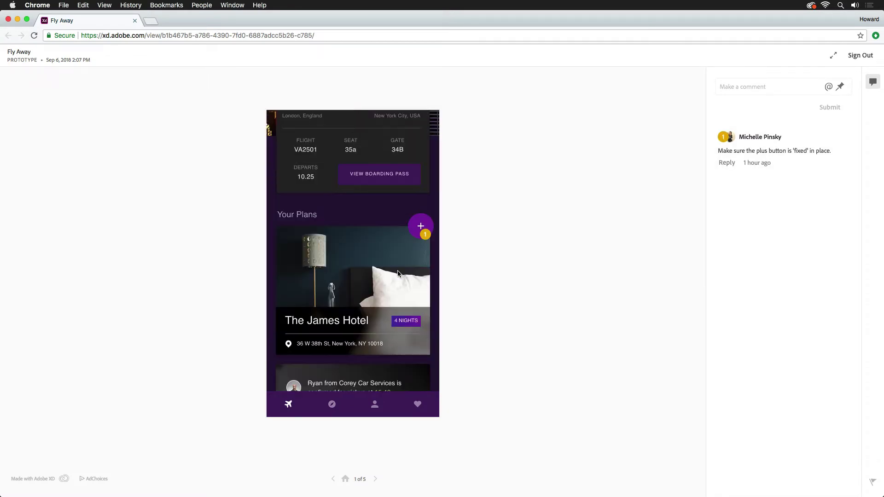
pyautogui.scroll(10, 398, 273)
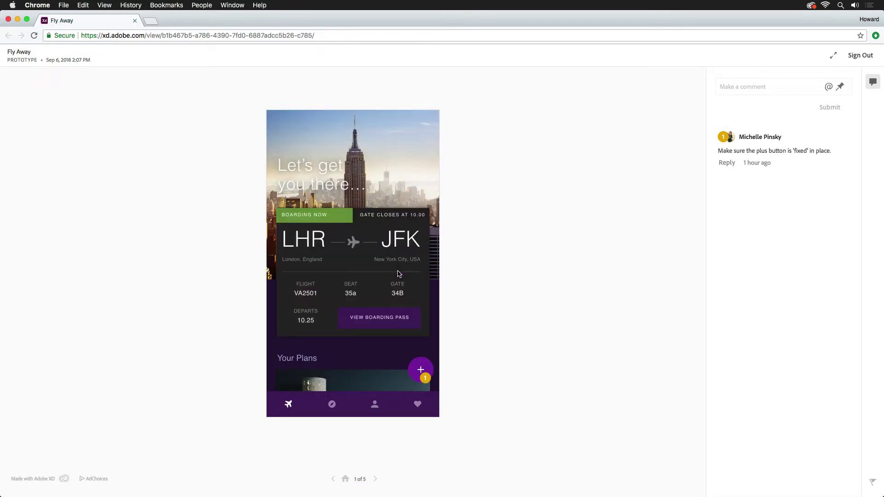
pyautogui.press('super+Tab')
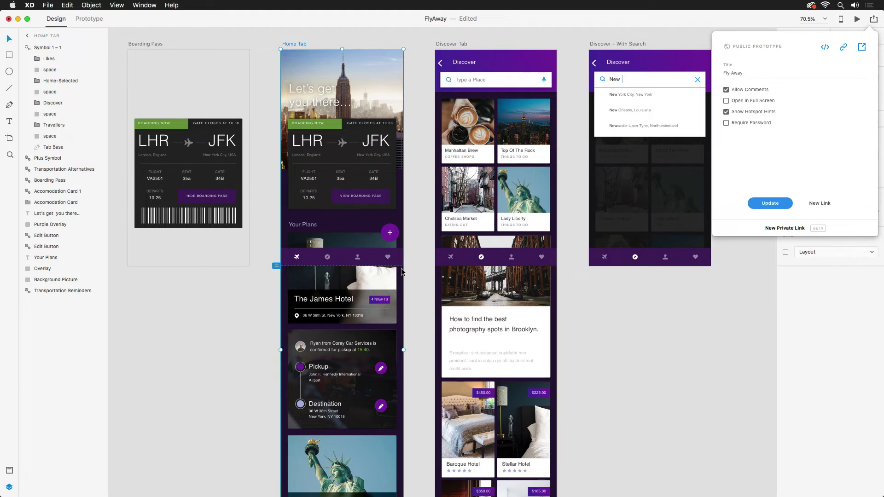
# - Fix the Home Tab plus button's position when scrolling and republish the prototype
pyautogui.click(389, 231)
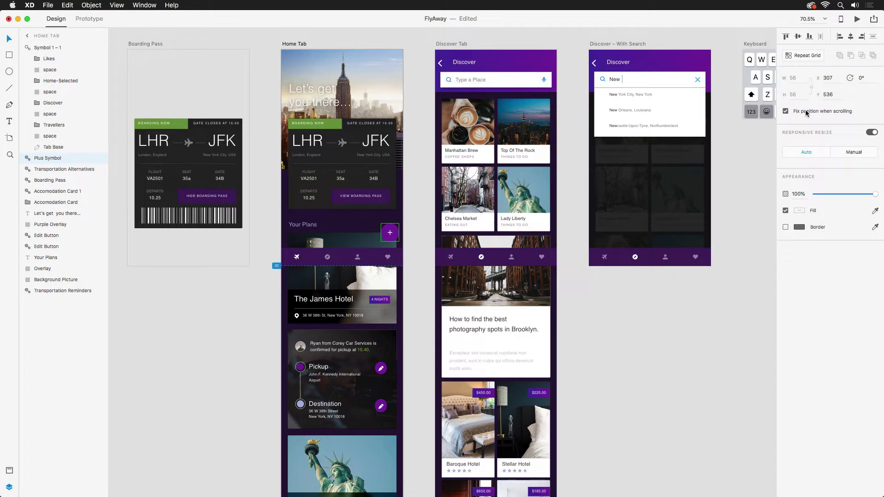
pyautogui.click(873, 19)
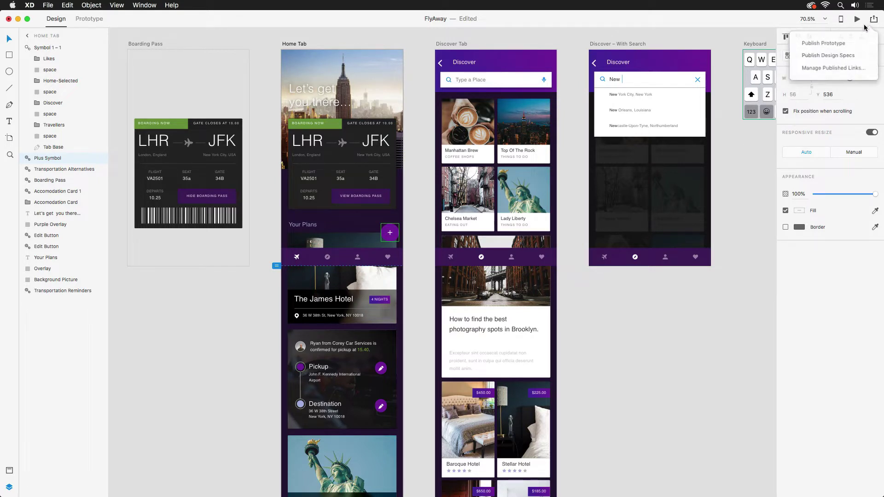
pyautogui.click(840, 42)
# - Update the public prototype link, then test scrolling, the Discover screen and place search in Chrome
pyautogui.click(769, 203)
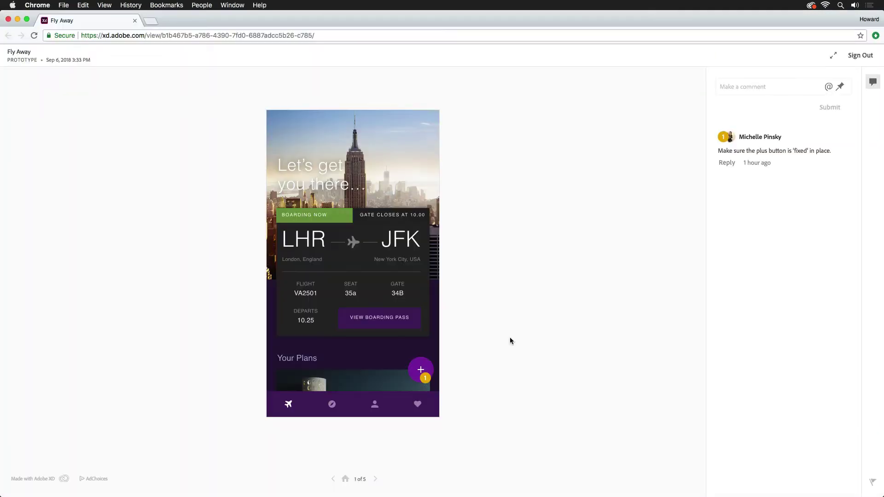
pyautogui.scroll(-5, 341, 335)
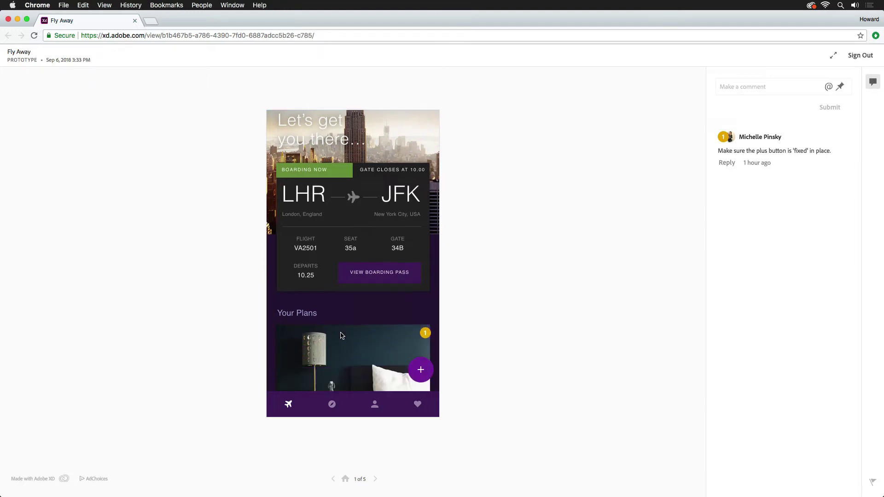
pyautogui.scroll(-3, 341, 335)
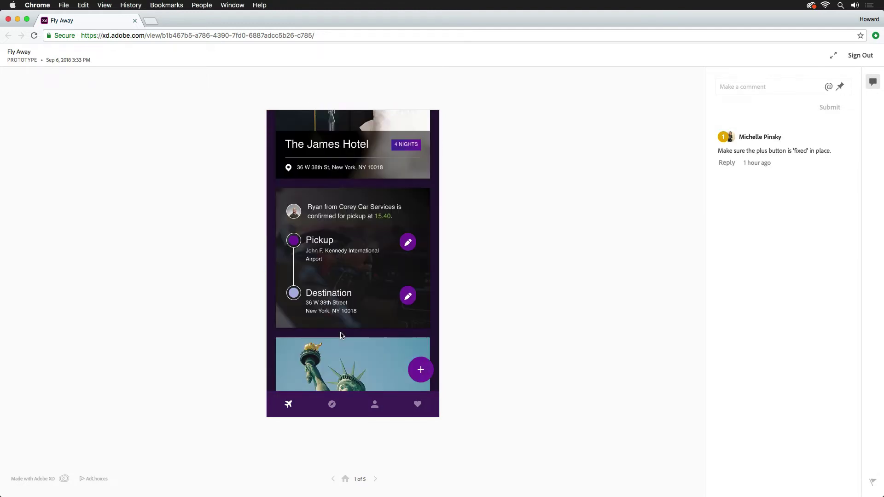
pyautogui.scroll(8, 342, 335)
pyautogui.click(333, 405)
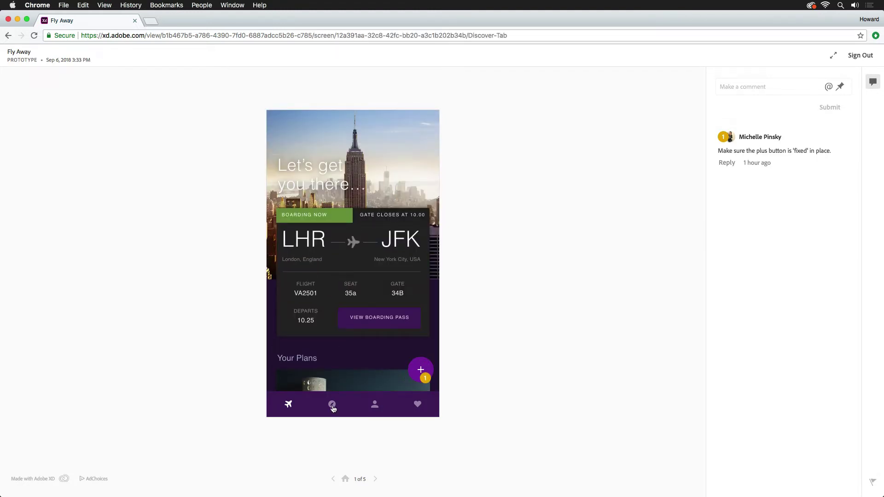
pyautogui.click(343, 158)
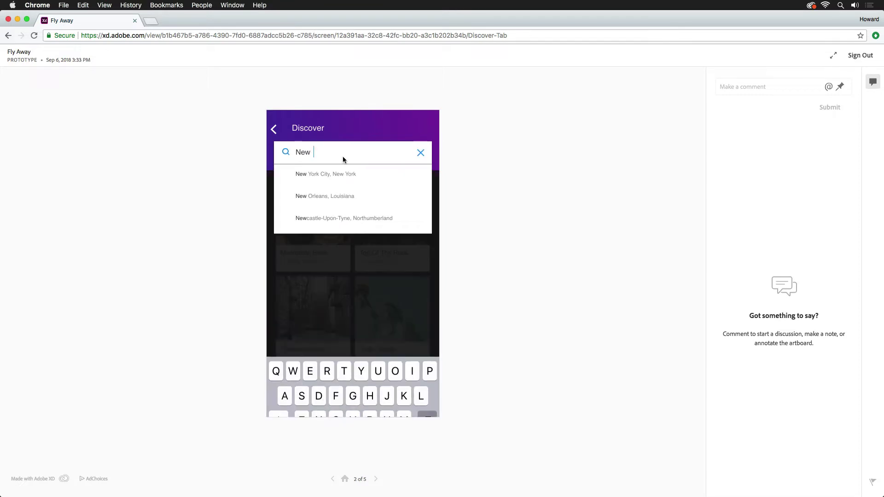
pyautogui.click(274, 131)
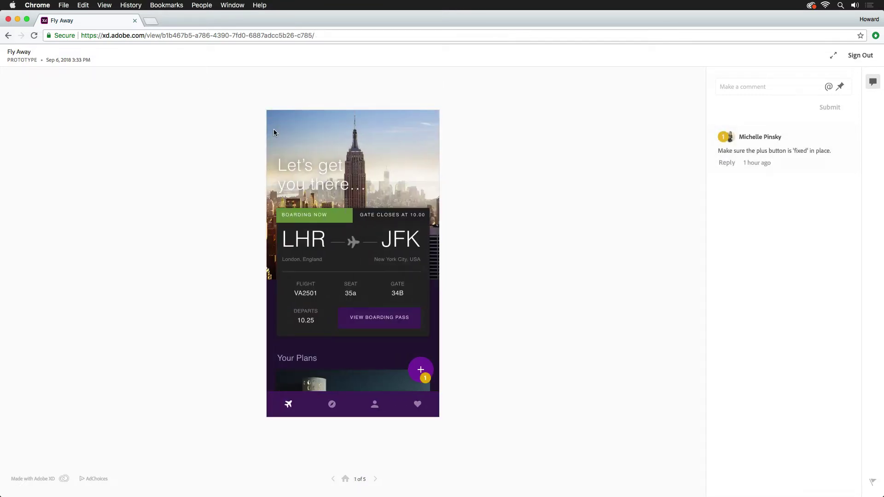
# - Reply 'All set' to the reviewer's comment, @-mentioning its author
pyautogui.click(726, 163)
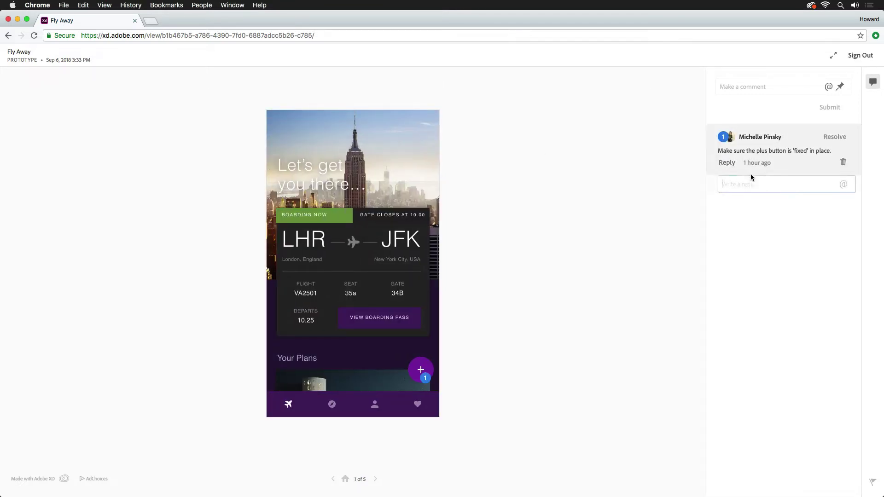
pyautogui.write('@')
pyautogui.click(767, 219)
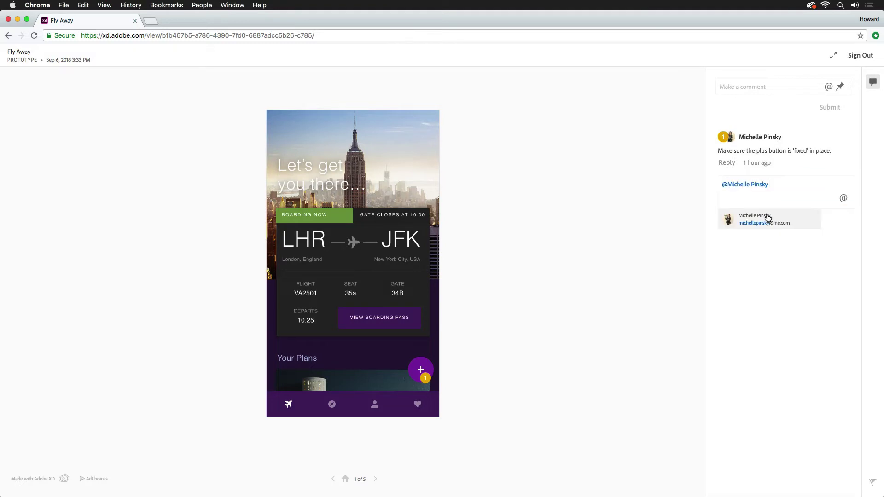
pyautogui.write('All set!')
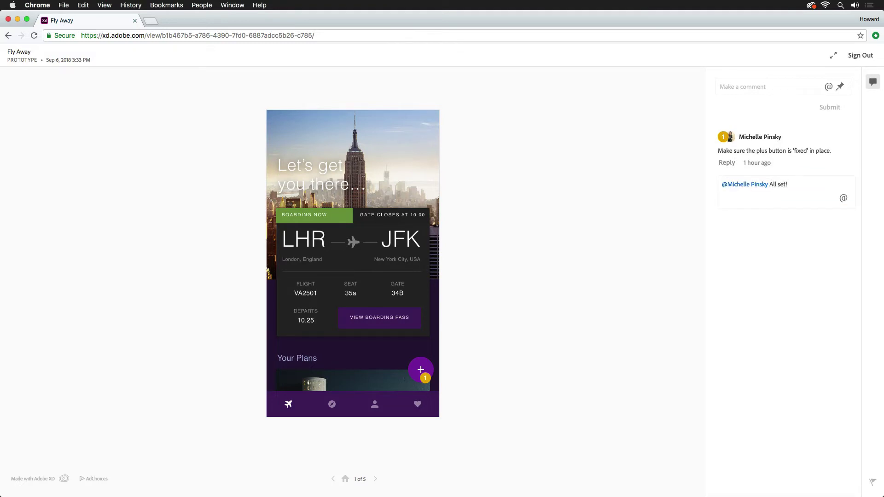
pyautogui.press('Return')
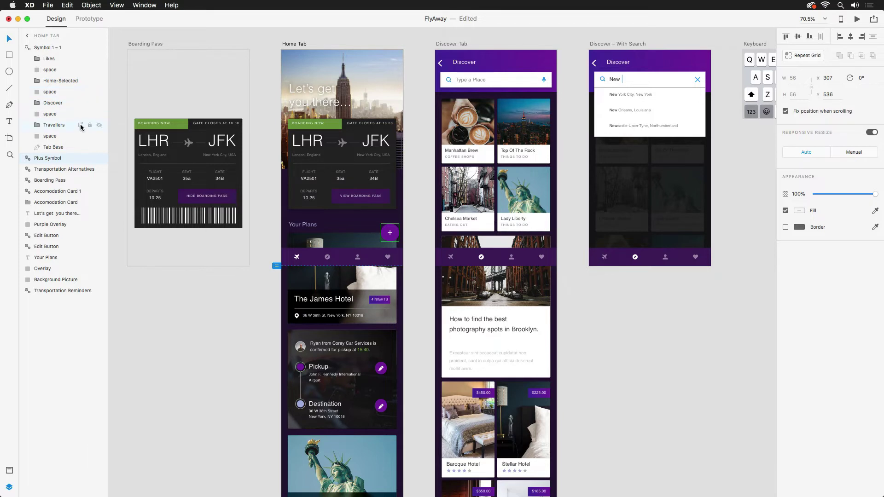
# - Mark the Travellers, Discover, Home-Selected, Likes and Plus Symbol layers for batch export
pyautogui.click(81, 126)
pyautogui.click(80, 103)
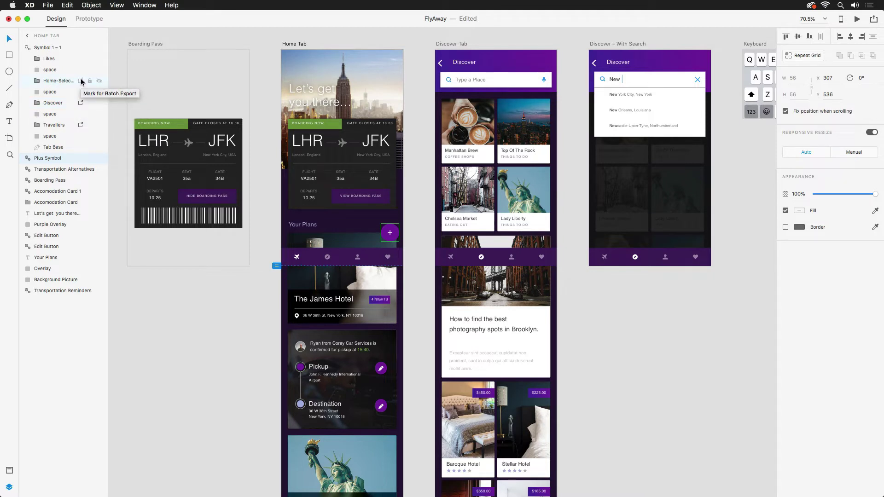
pyautogui.click(81, 81)
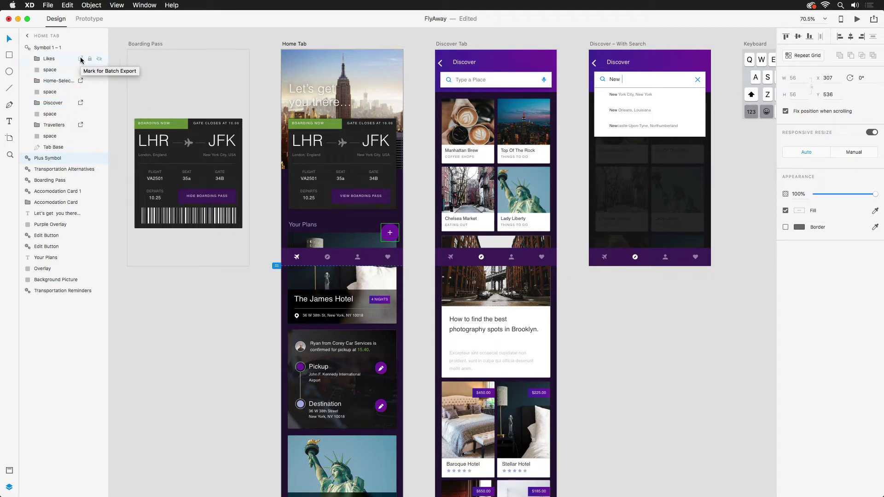
pyautogui.click(81, 59)
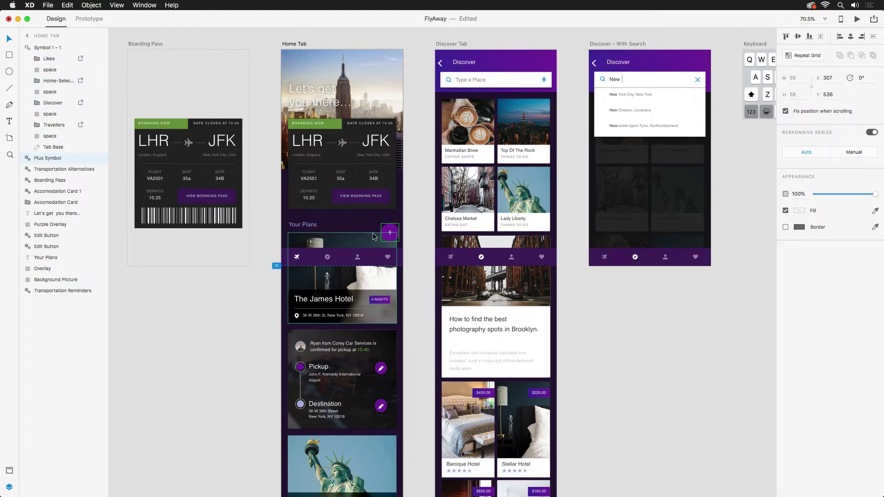
pyautogui.click(80, 159)
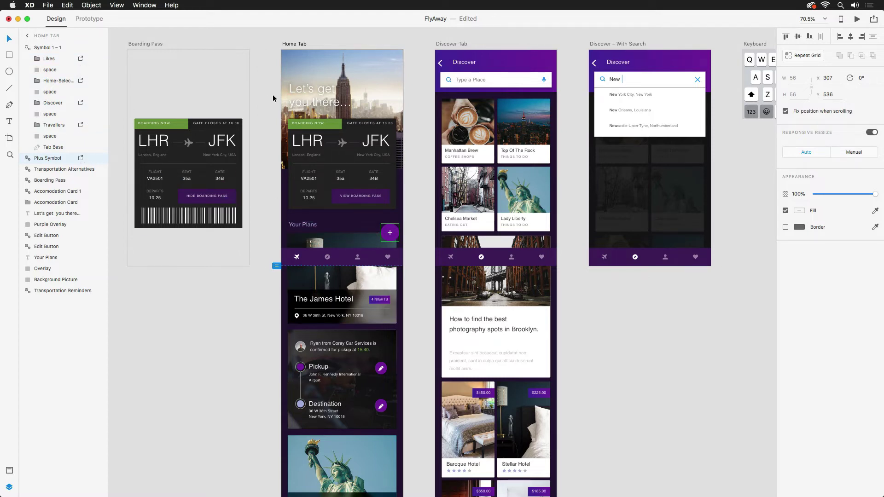
# - Mark the Purple Overlay and the Chelsea Market photo in the Discover grid for export
pyautogui.click(383, 71)
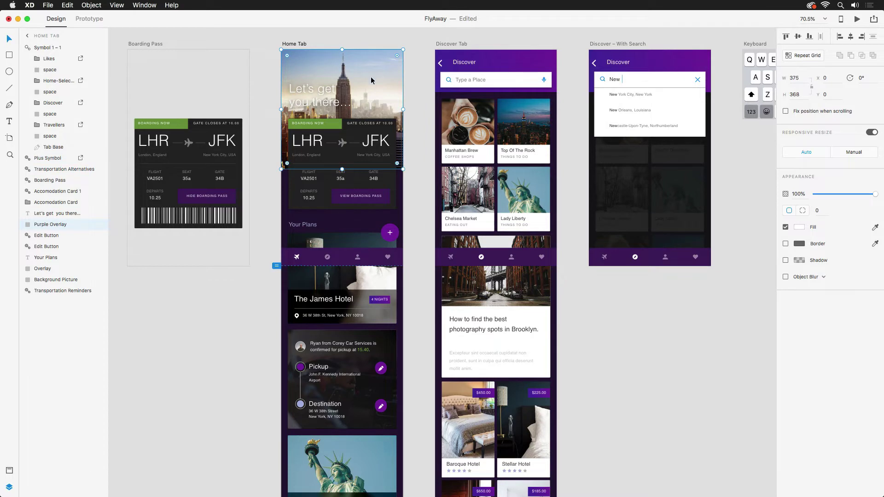
pyautogui.click(81, 226)
pyautogui.doubleClick(480, 196)
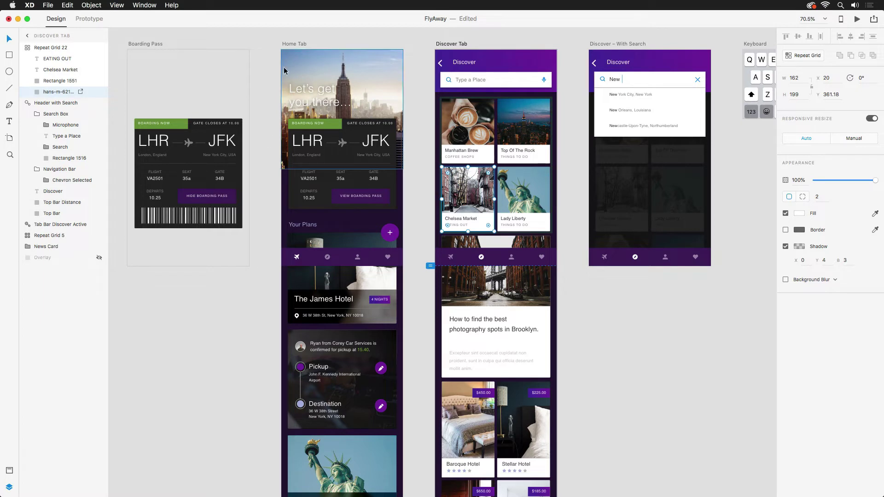
pyautogui.click(291, 43)
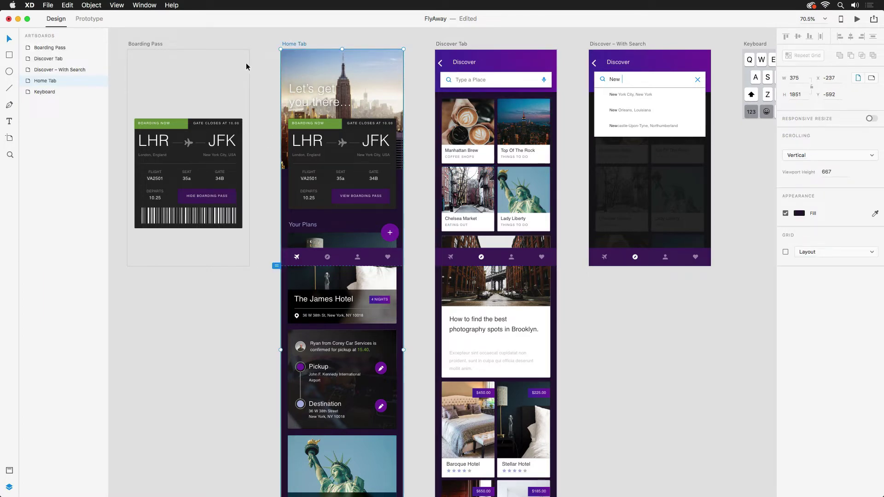
# - Start a batch export of the marked assets with PNG as the format
pyautogui.click(47, 5)
pyautogui.moveTo(87, 108)
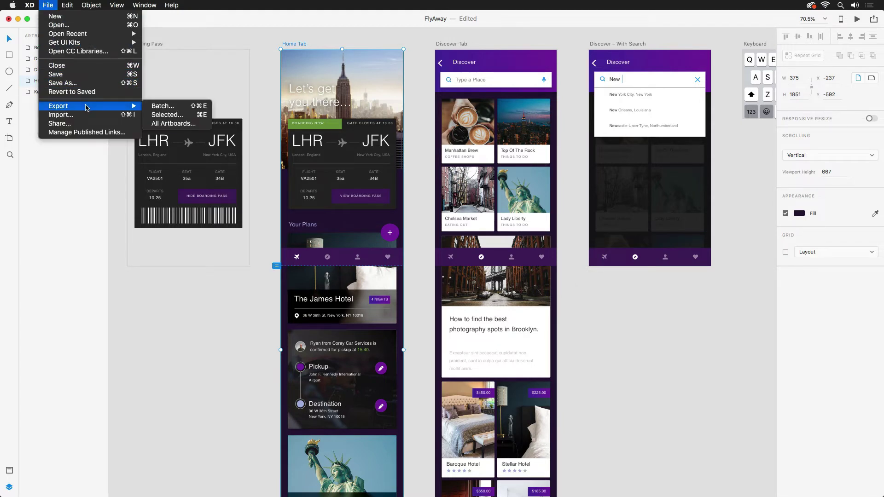
pyautogui.click(182, 106)
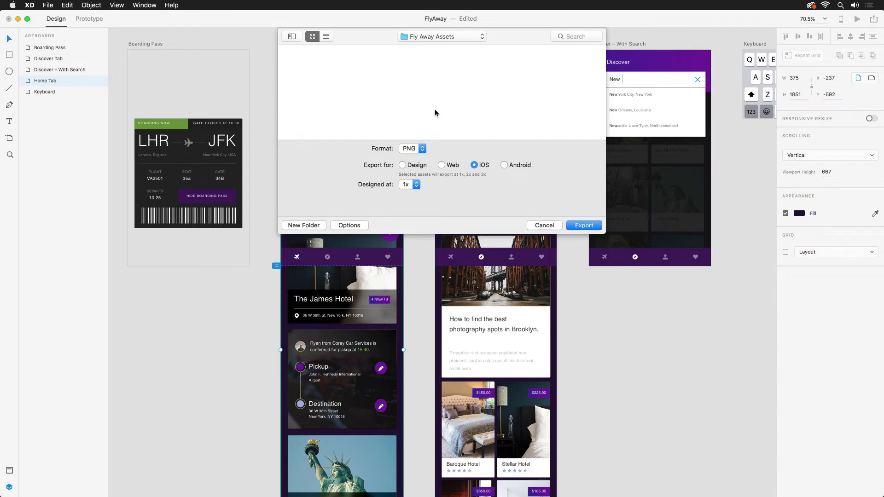
pyautogui.click(421, 149)
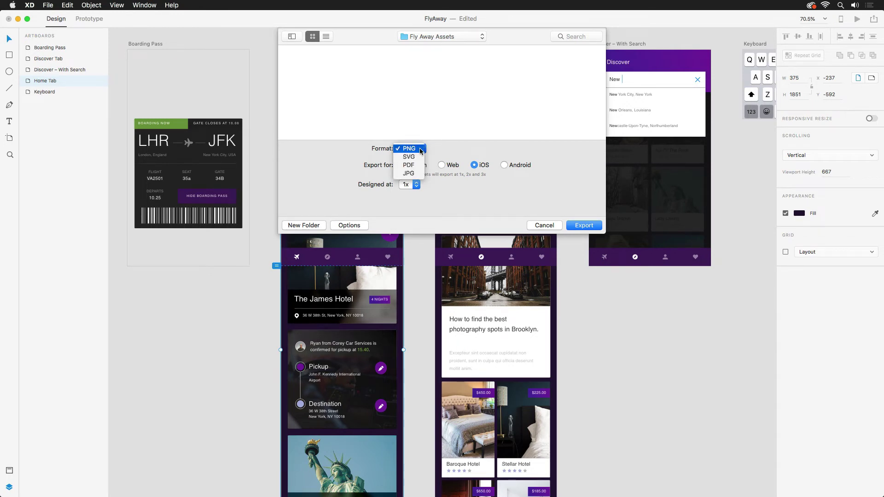
pyautogui.click(421, 149)
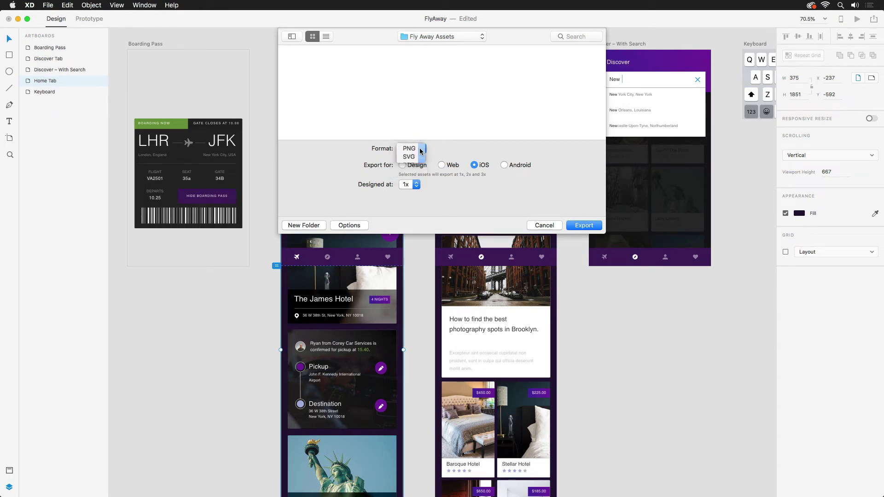
# - Export the assets for iOS, designed at 1x, into the Fly Away Assets folder
pyautogui.click(402, 165)
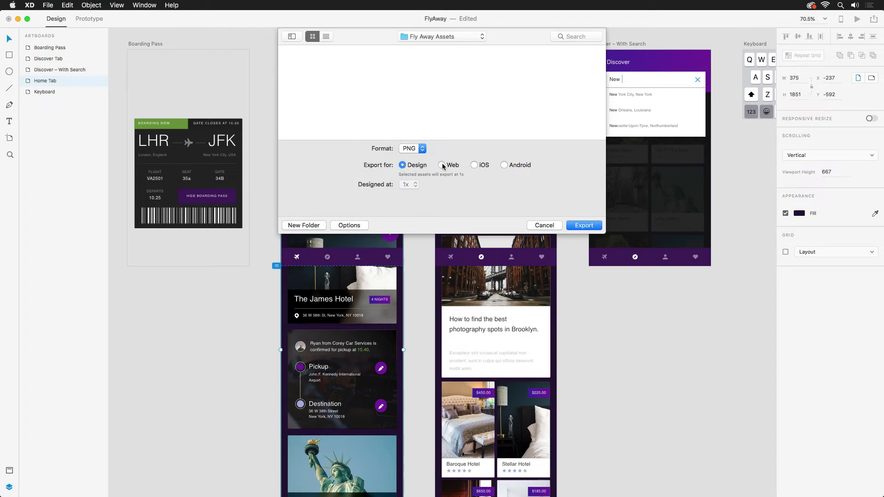
pyautogui.click(441, 165)
pyautogui.click(473, 166)
pyautogui.click(505, 165)
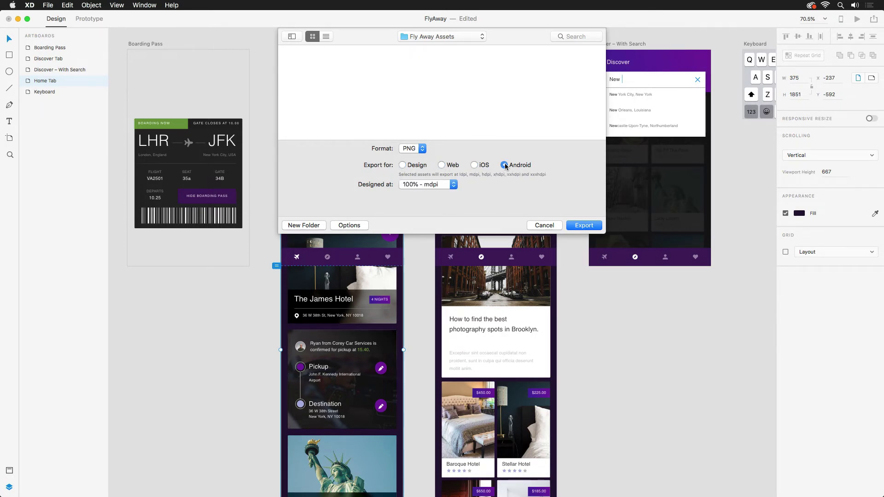
pyautogui.click(474, 166)
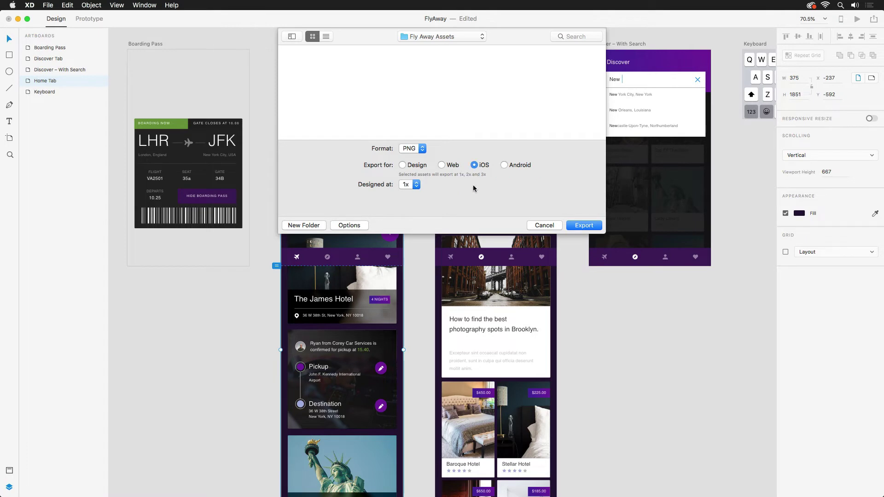
pyautogui.click(410, 187)
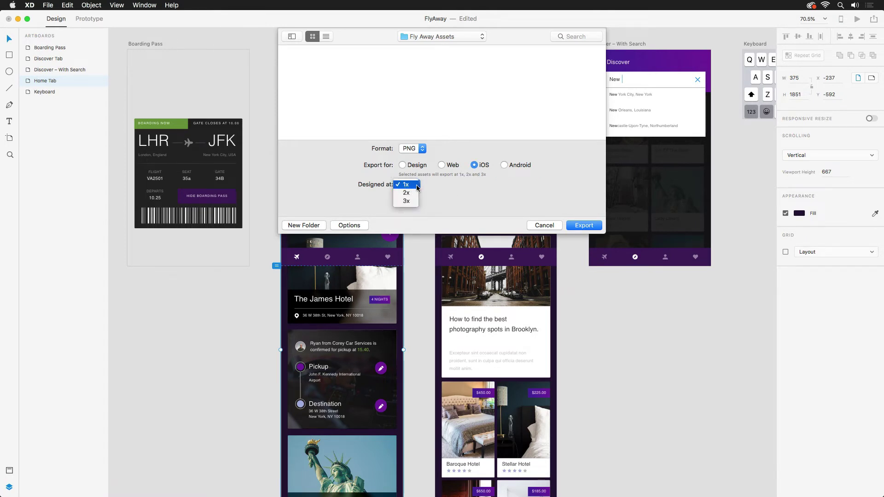
pyautogui.click(418, 186)
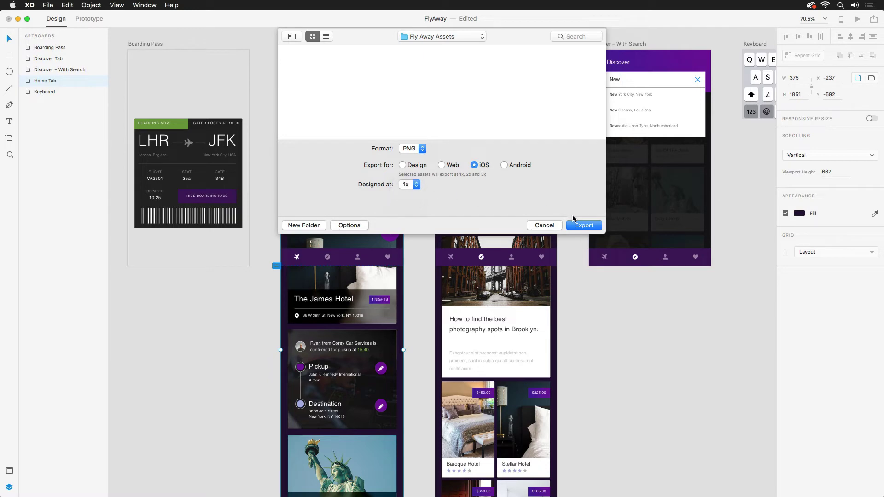
pyautogui.click(584, 225)
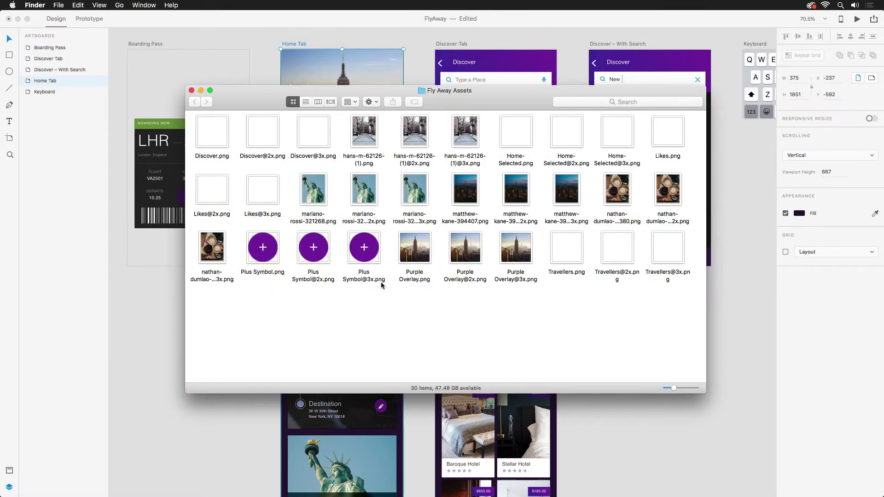
pyautogui.click(229, 141)
pyautogui.press('space')
pyautogui.press('Right')
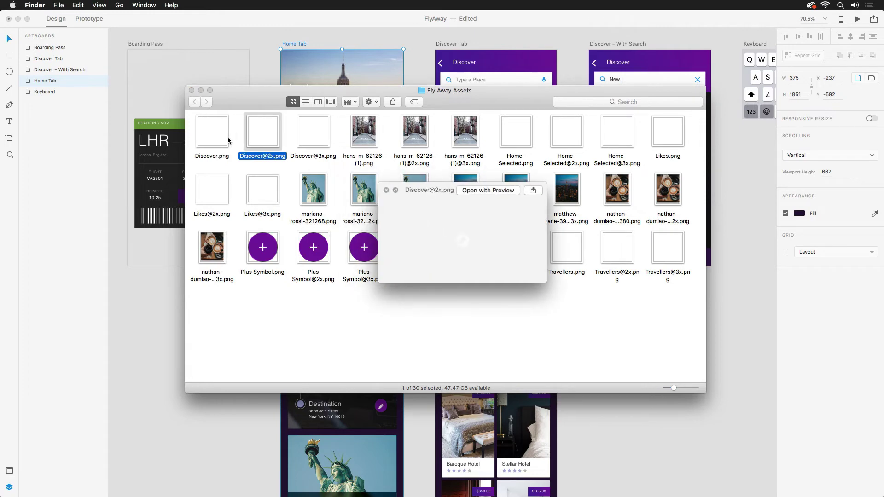
pyautogui.press('Right')
pyautogui.press('Right')
pyautogui.press('Right')
pyautogui.press('Right')
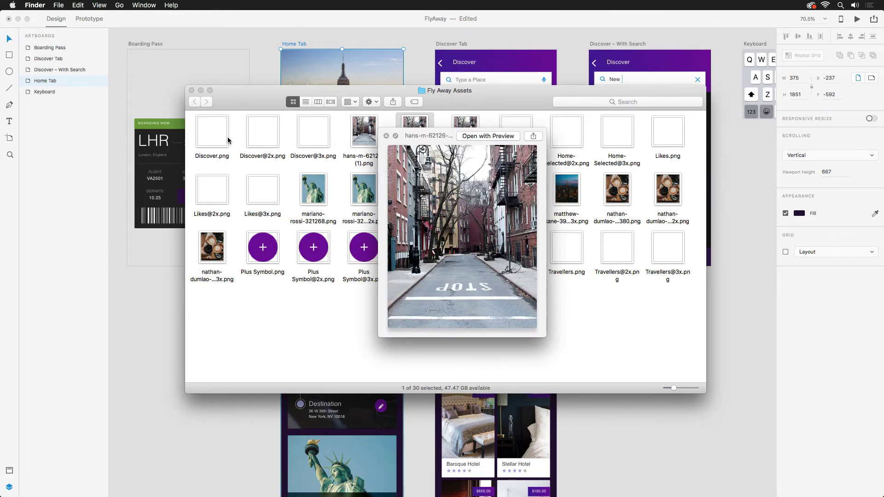
pyautogui.press('space')
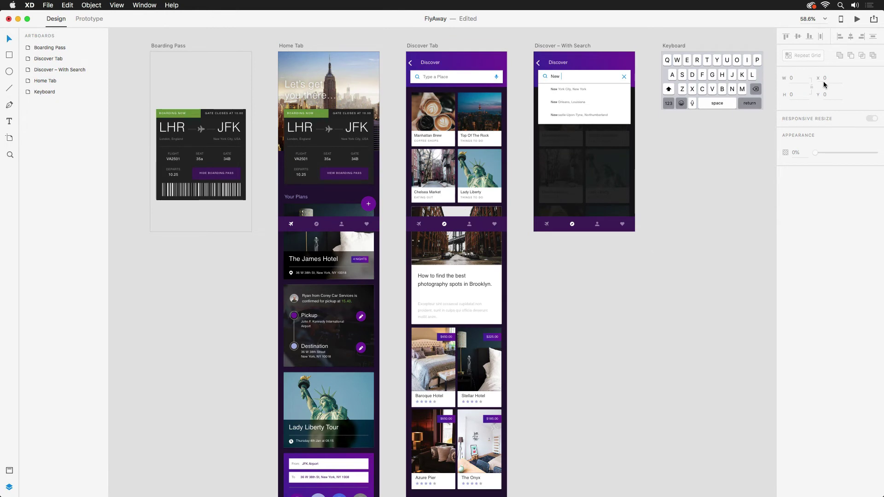
# - Start publishing design specs, keeping the title Fly Away
pyautogui.click(874, 19)
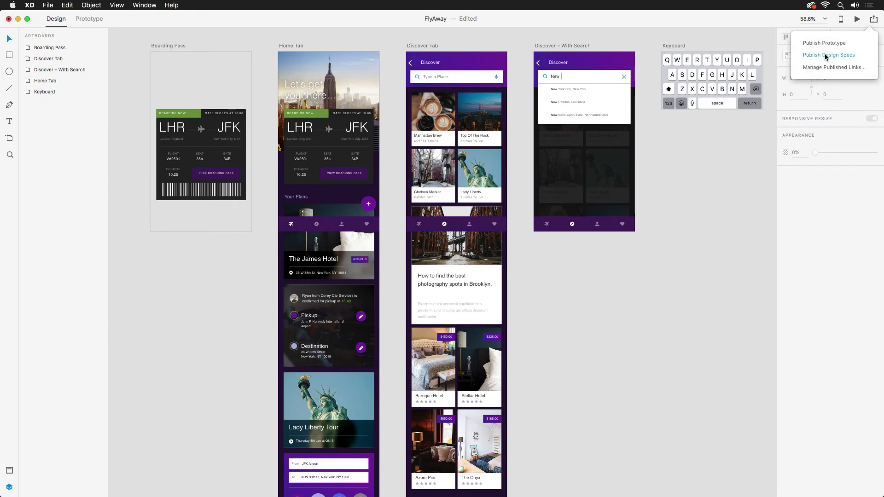
pyautogui.click(824, 55)
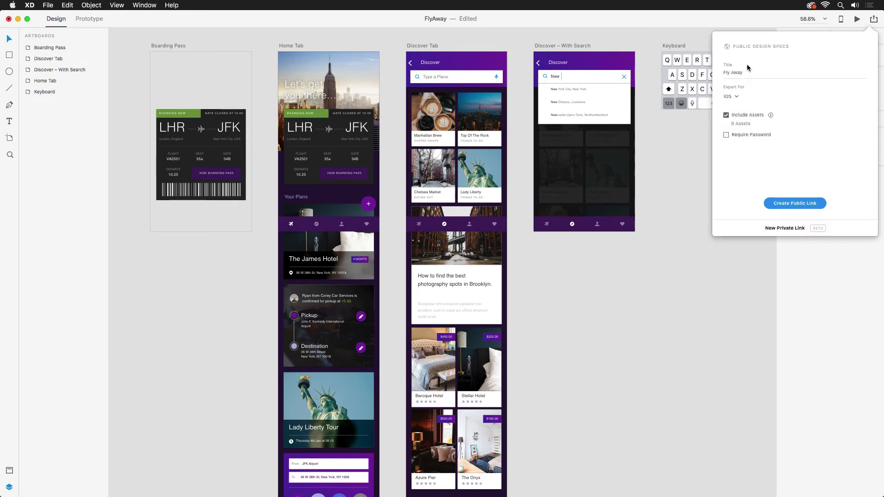
pyautogui.moveTo(745, 71); pyautogui.dragTo(722, 71)
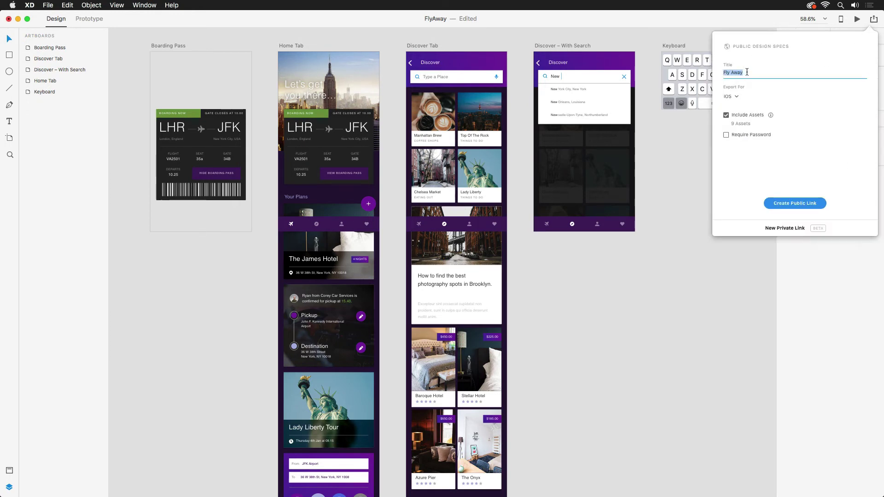
pyautogui.click(744, 72)
# - Keep iOS as the spec platform, create the public link and open it in Chrome
pyautogui.click(734, 98)
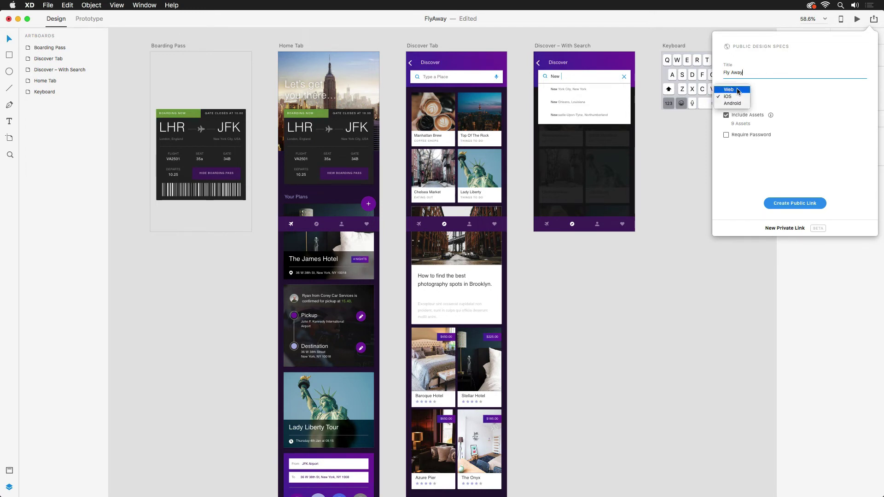
pyautogui.click(736, 97)
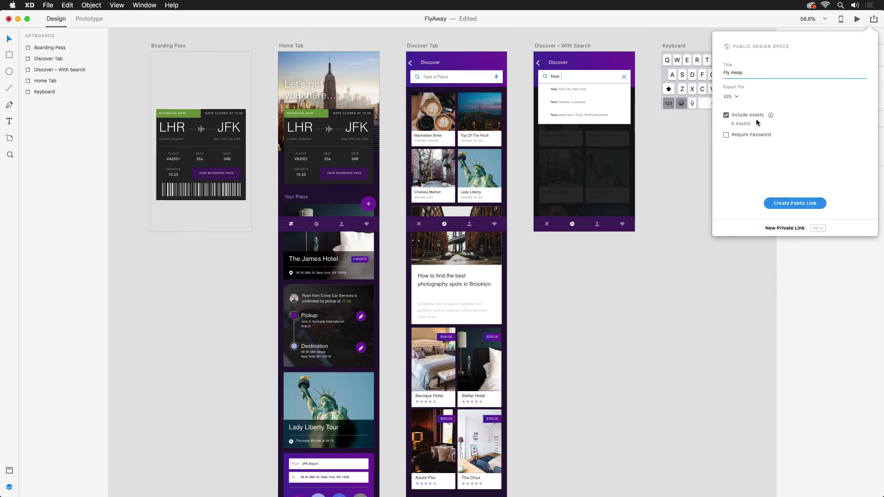
pyautogui.click(813, 204)
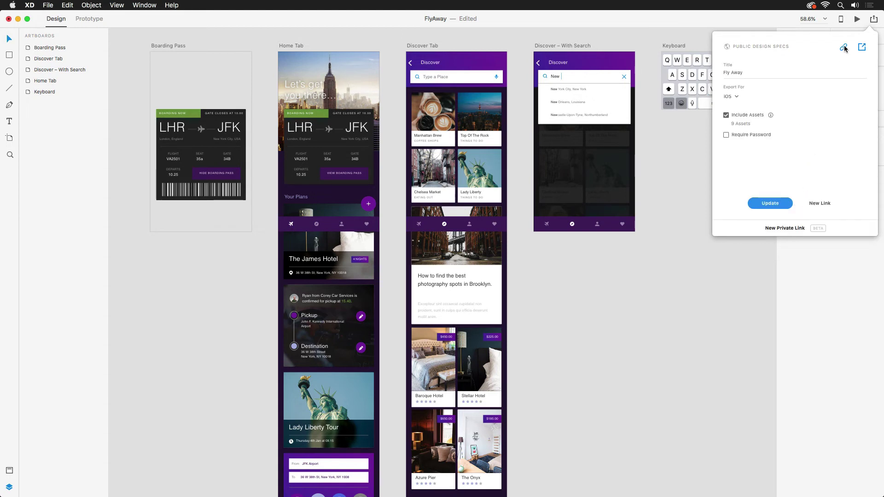
pyautogui.click(860, 46)
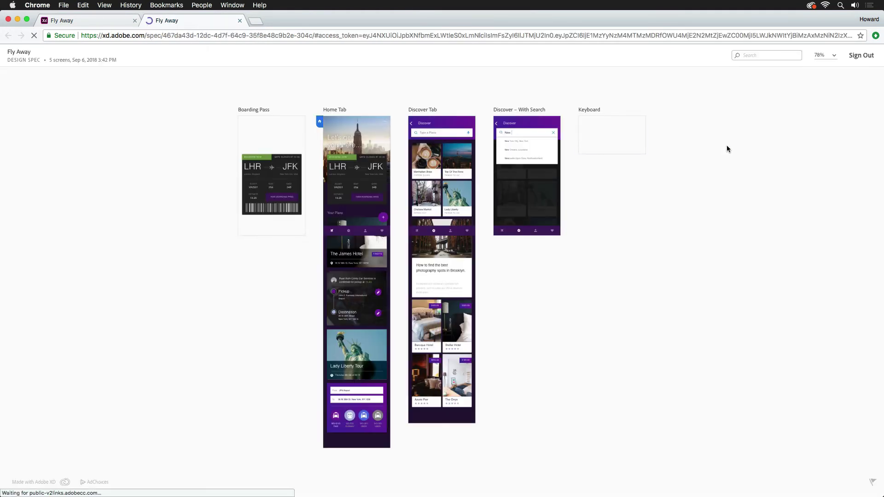
# - Open the Home Tab screen's specs and scroll the inspector down to Overlays and Targets and back
pyautogui.click(340, 120)
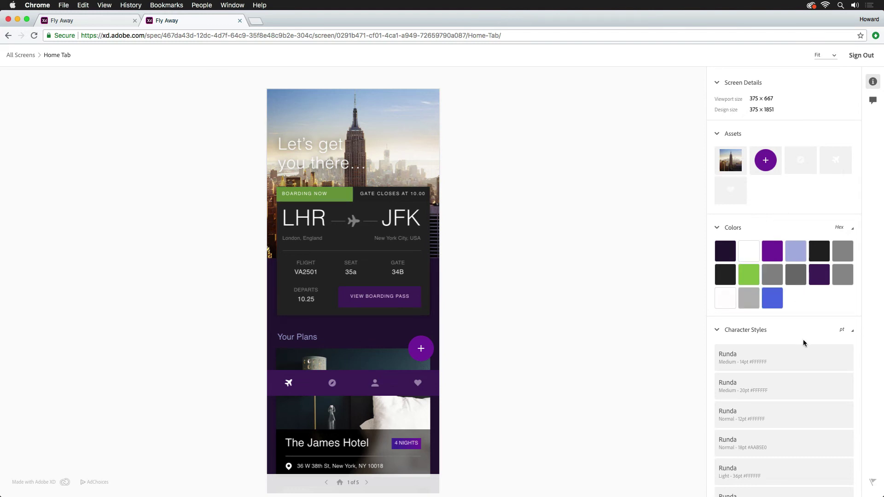
pyautogui.scroll(-10, 803, 339)
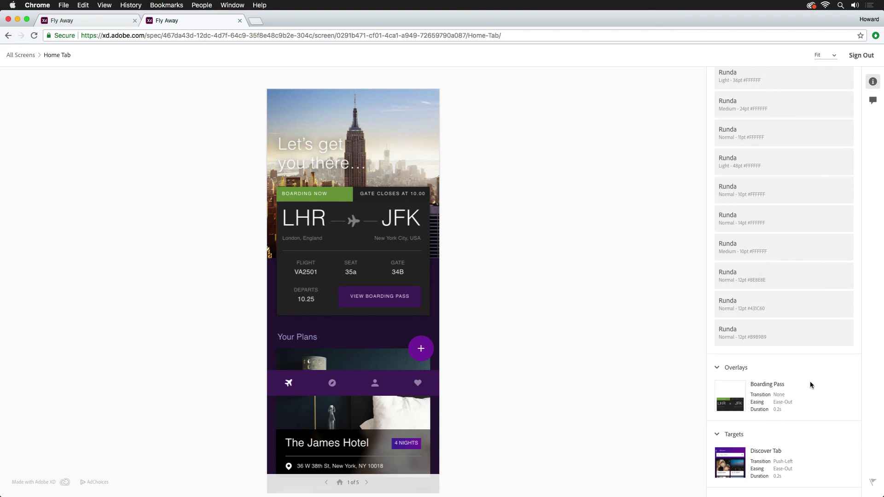
pyautogui.scroll(10, 810, 385)
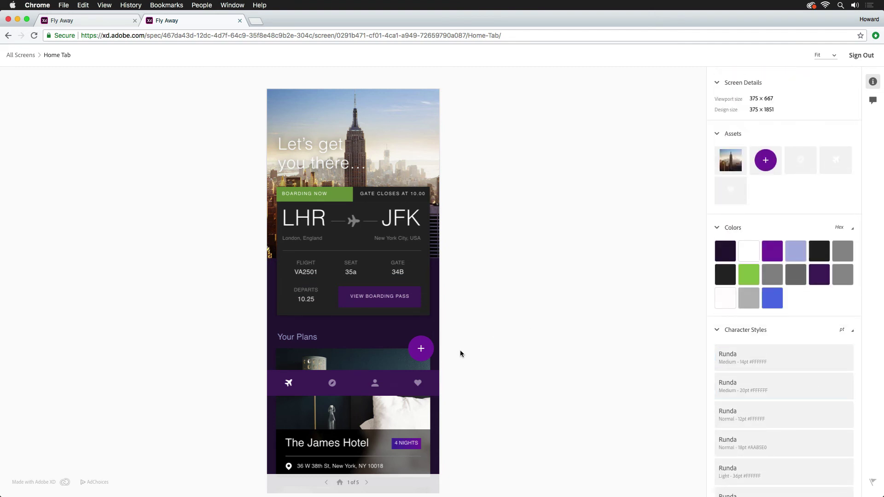
pyautogui.click(381, 341)
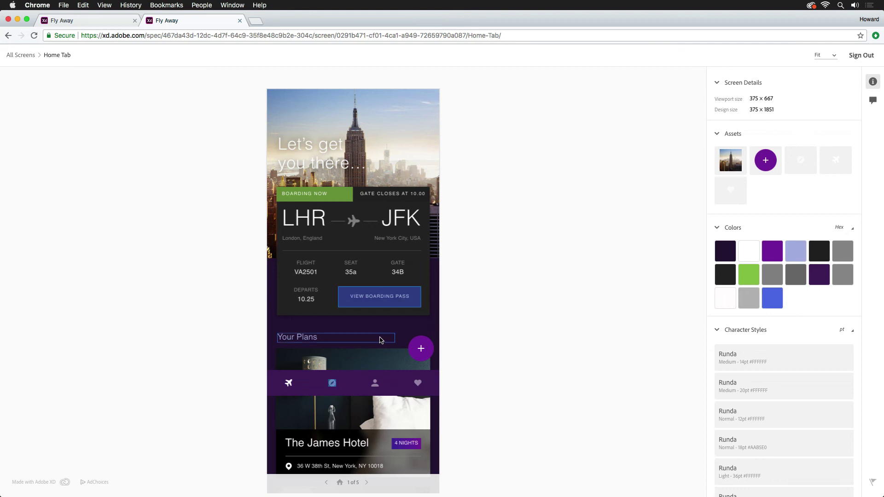
pyautogui.click(380, 297)
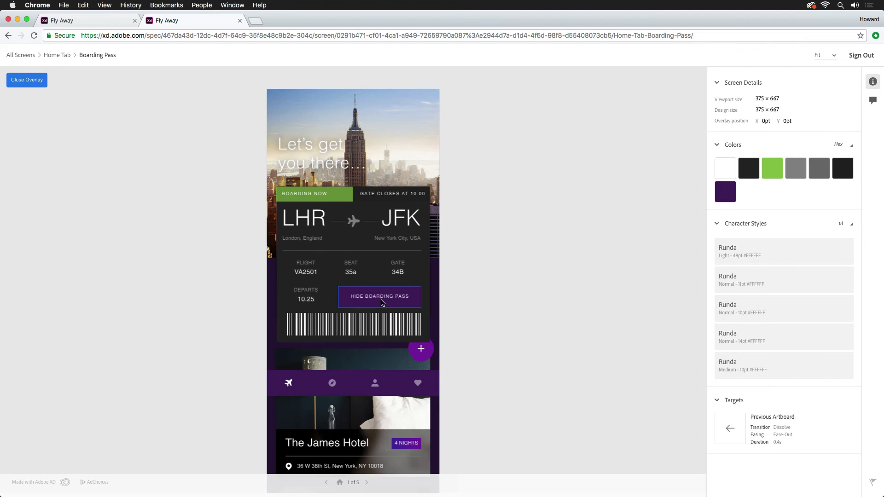
pyautogui.click(367, 482)
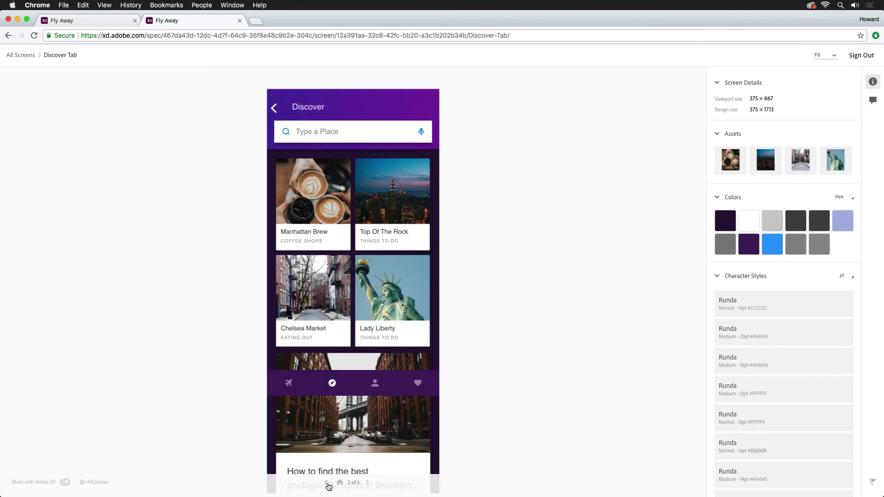
pyautogui.click(327, 483)
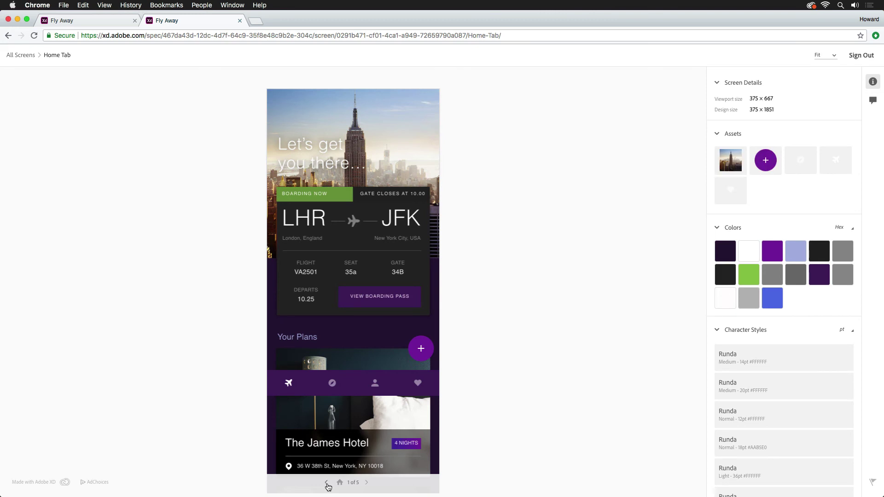
pyautogui.moveTo(721, 245)
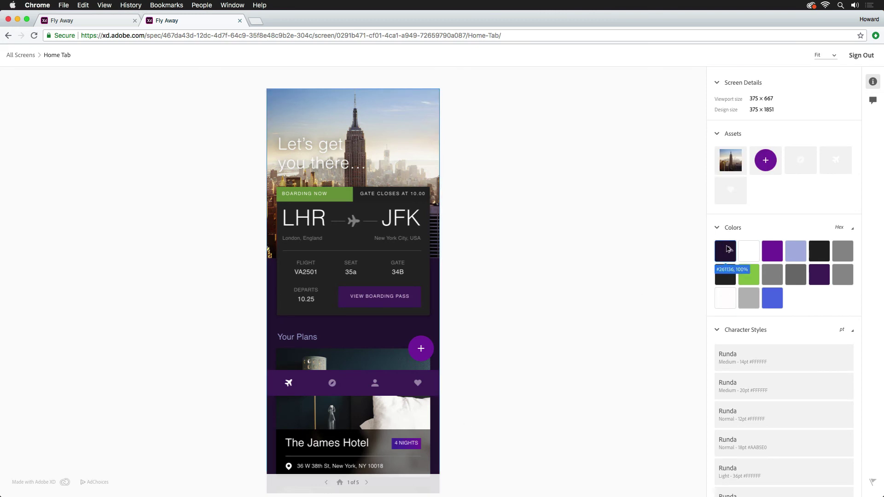
pyautogui.moveTo(839, 251)
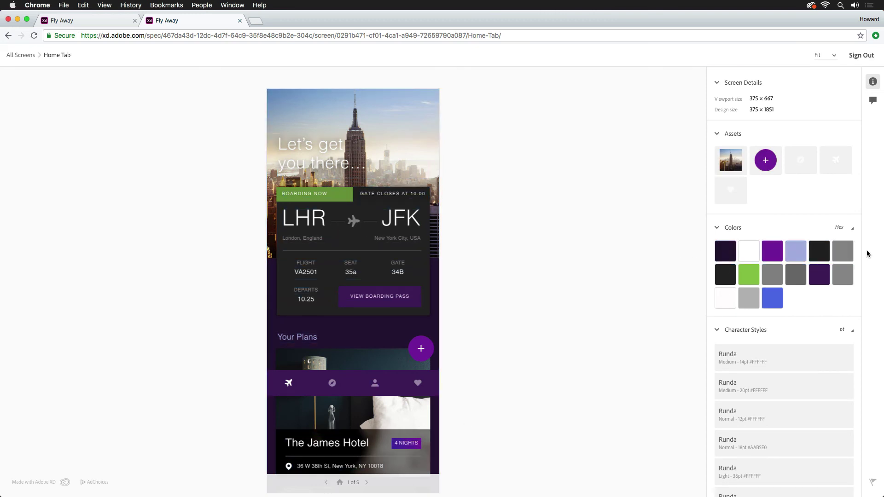
# - Copy the Runda font and blue colour, then queue Purple Overlay, plus, Discover, plane and Likes assets as SVG
pyautogui.moveTo(716, 298)
pyautogui.click(749, 361)
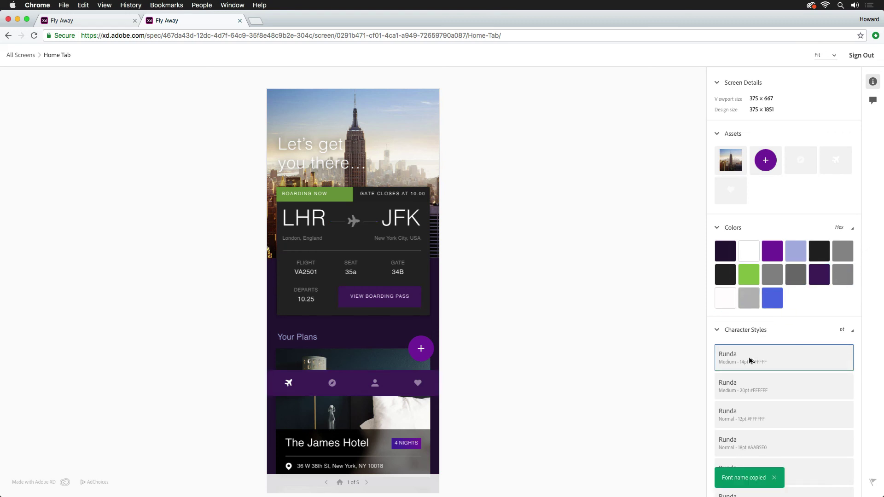
pyautogui.click(773, 299)
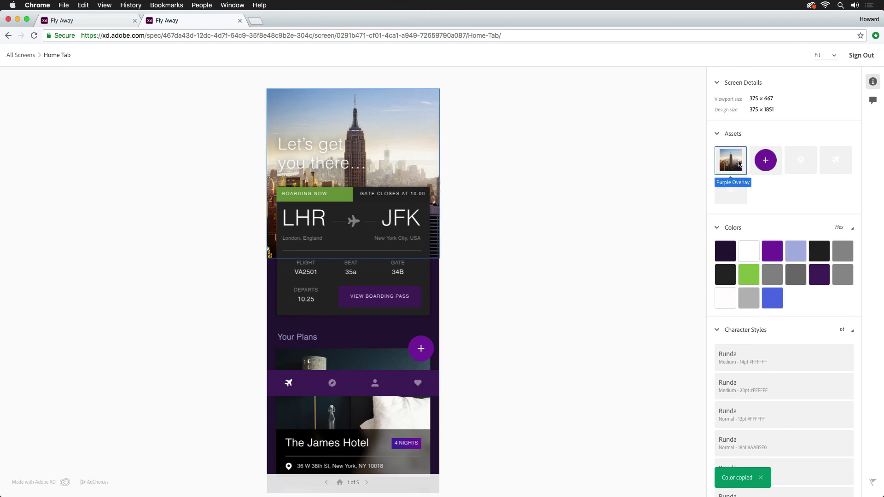
pyautogui.click(739, 163)
pyautogui.click(779, 165)
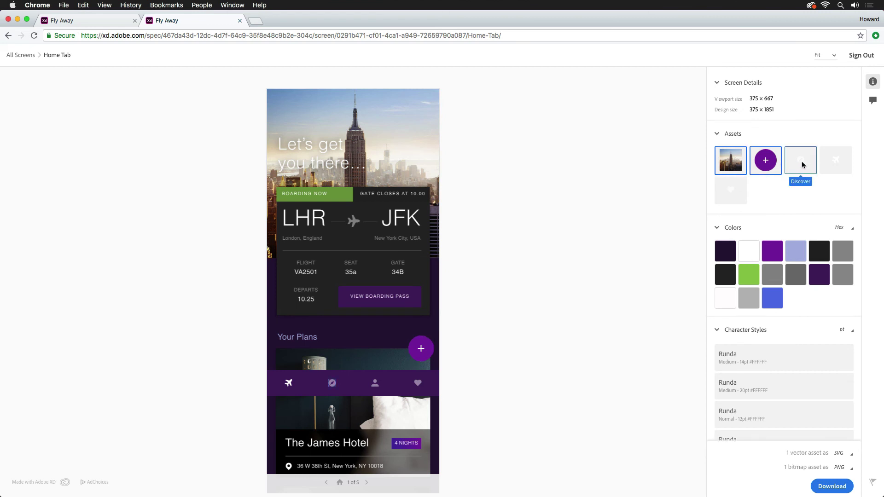
pyautogui.click(802, 164)
pyautogui.click(835, 161)
pyautogui.click(735, 191)
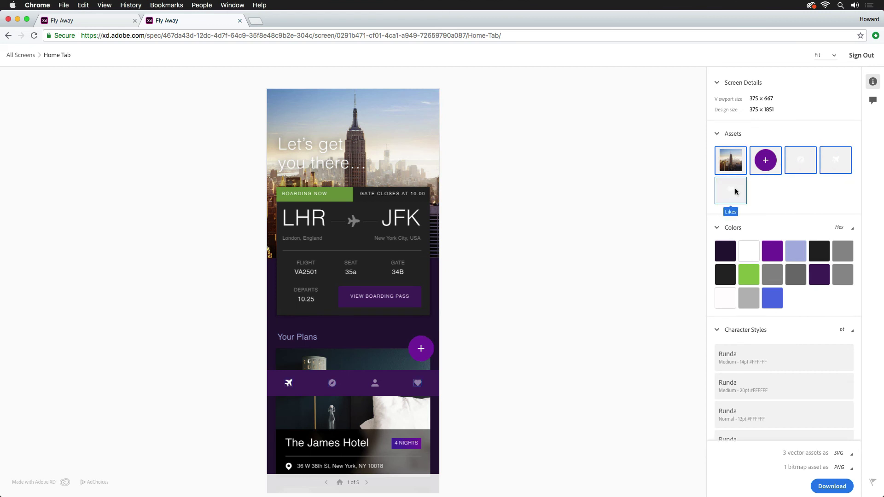
pyautogui.click(735, 191)
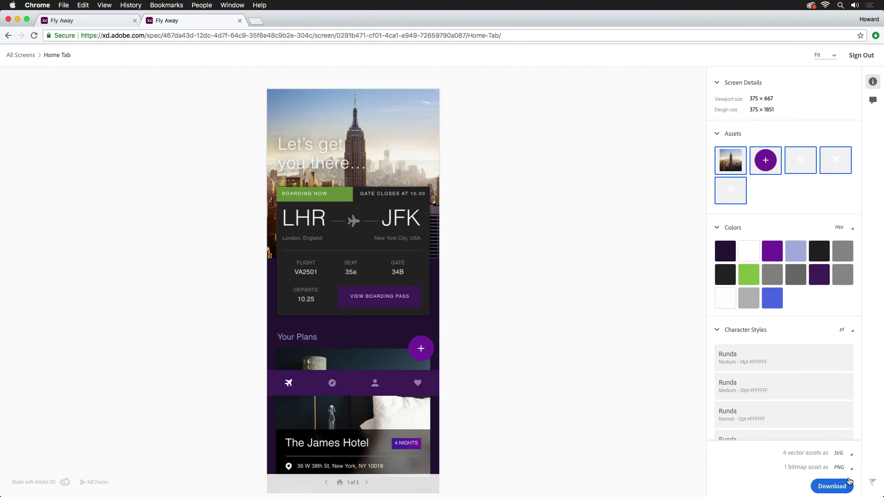
pyautogui.click(850, 455)
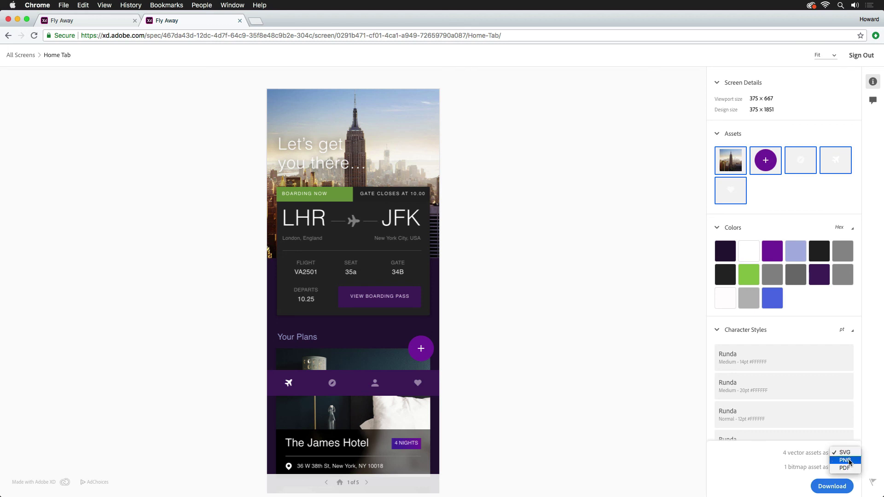
pyautogui.press('Escape')
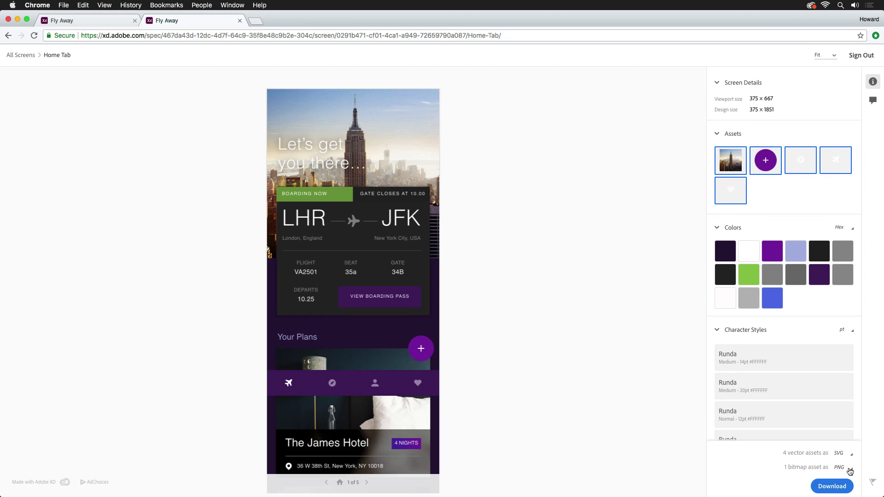
# - Show the Home Tab screen's comments pane
pyautogui.click(874, 101)
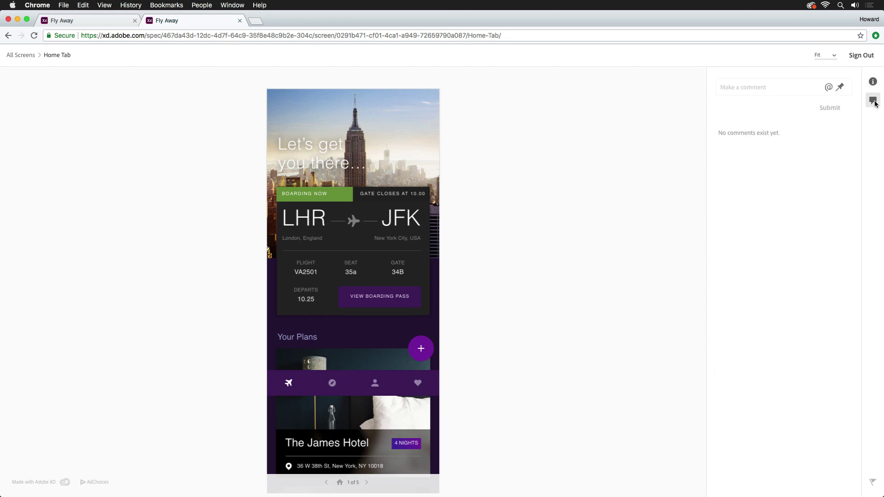